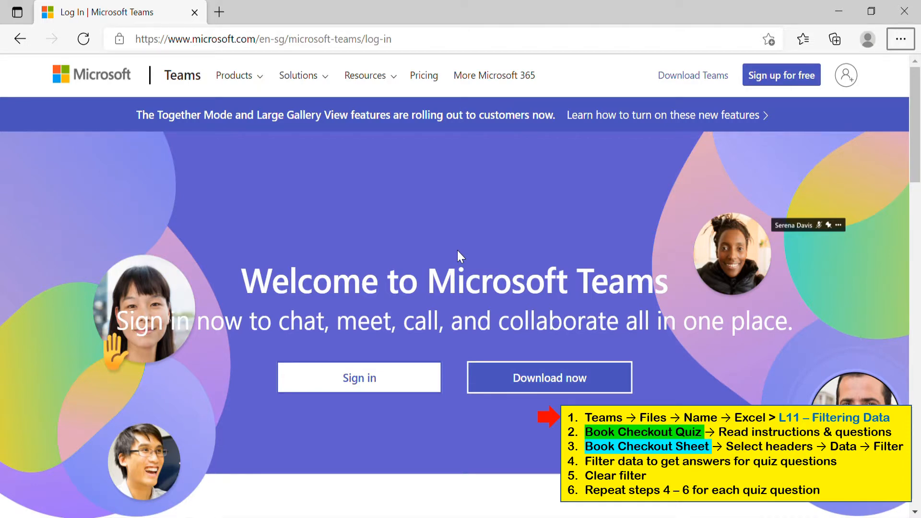
Sign in with the school account's e-mail and password, and choose to stay signed in
click(379, 378)
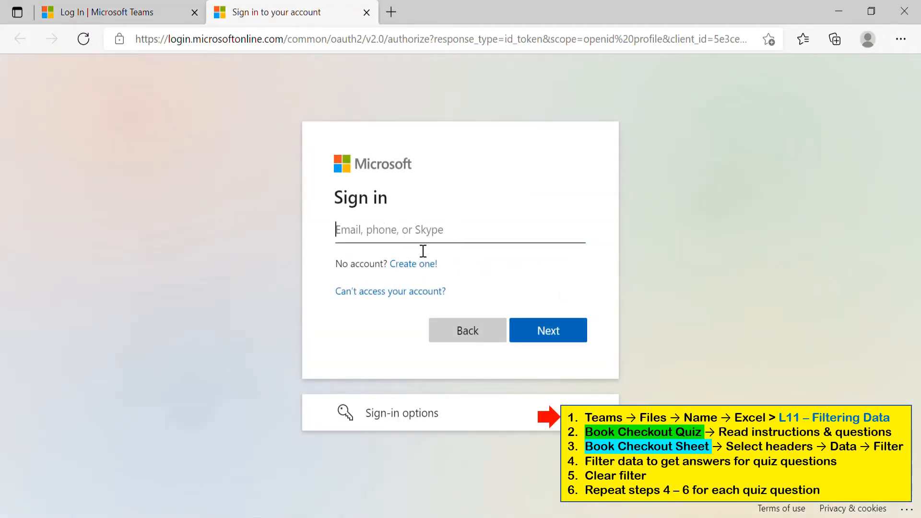
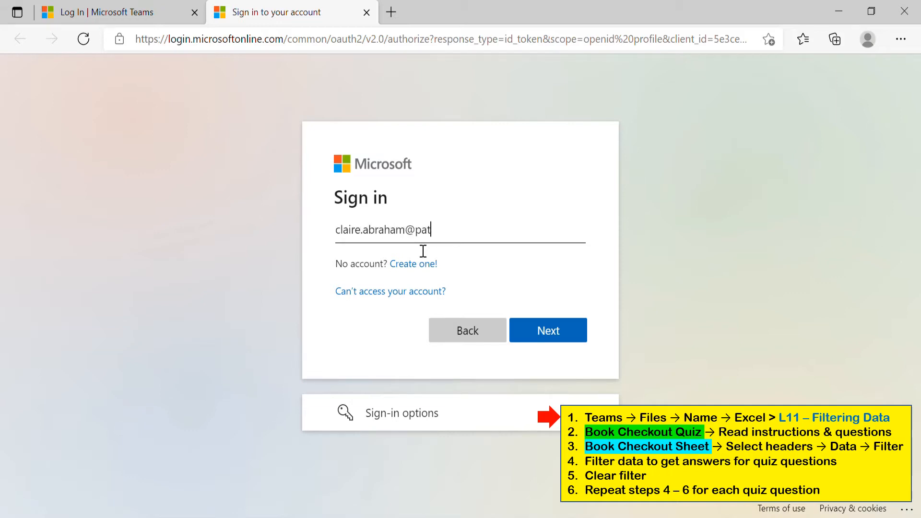
click(565, 330)
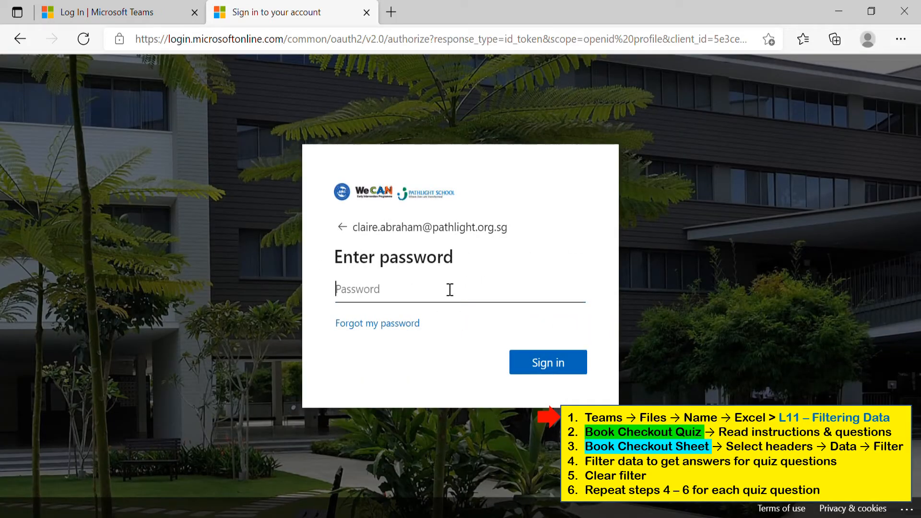
text(•)
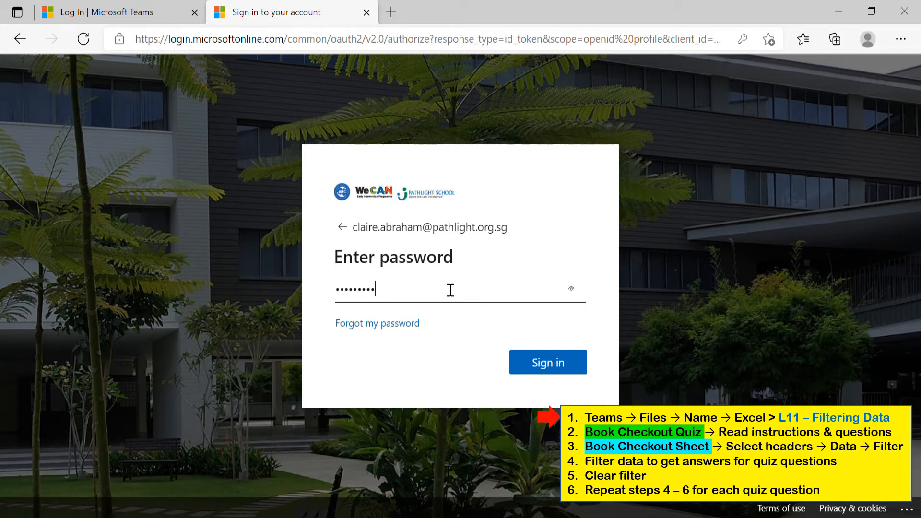
click(534, 362)
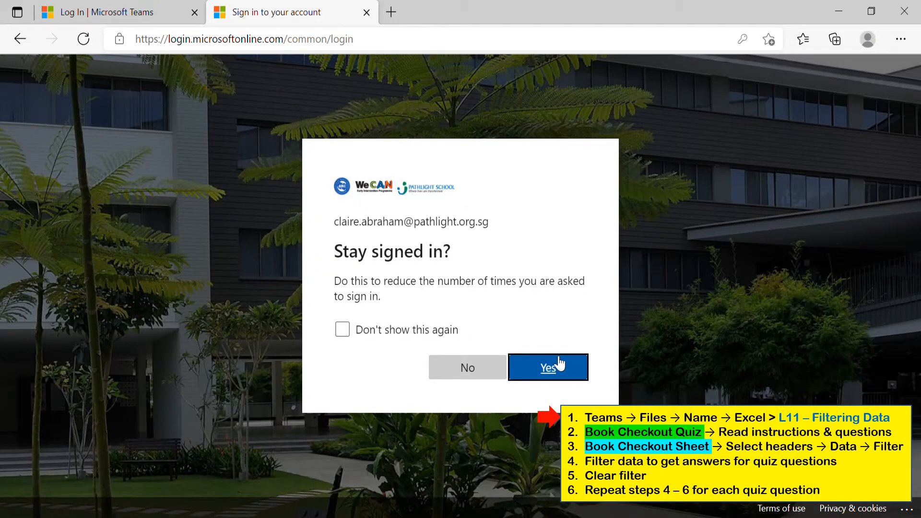
click(467, 367)
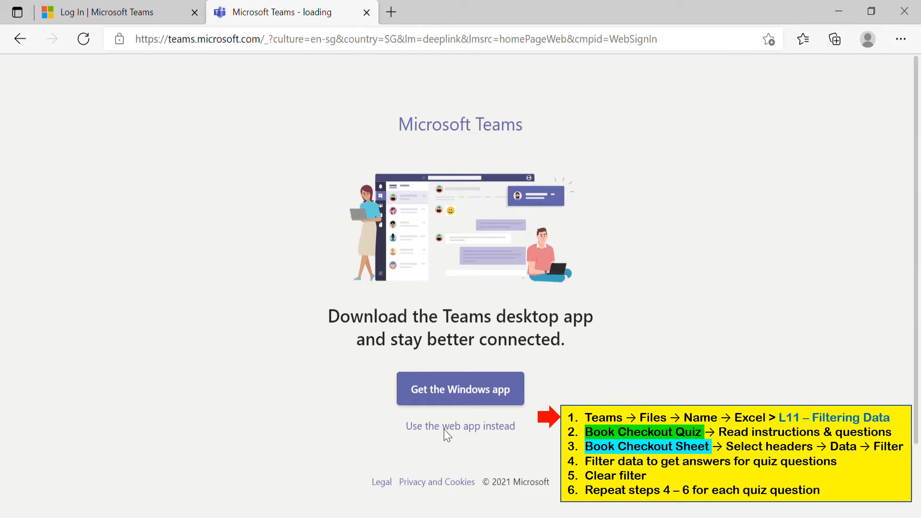
Use the Teams web app and open Lesson 11 - Filtering Data.xlsx from P5 Birch's Spreadsheet Creation (Excel) folder
click(460, 427)
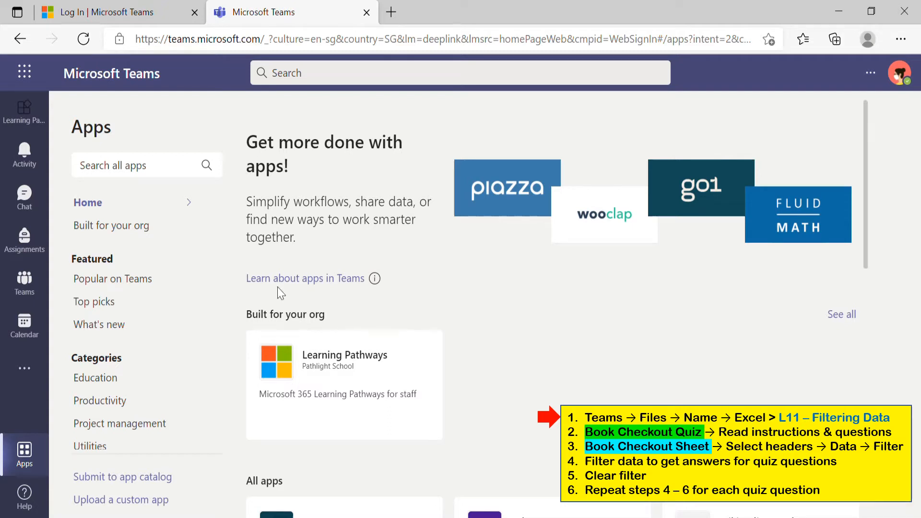
click(24, 284)
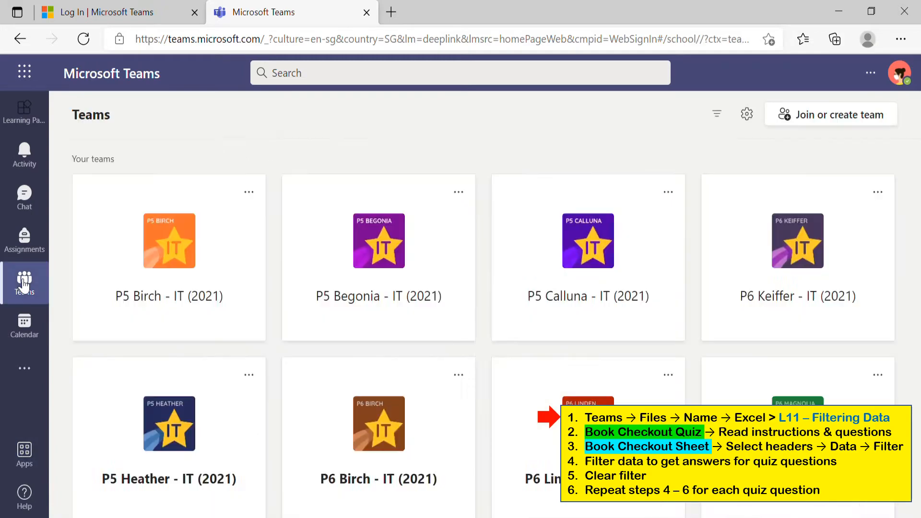
click(187, 266)
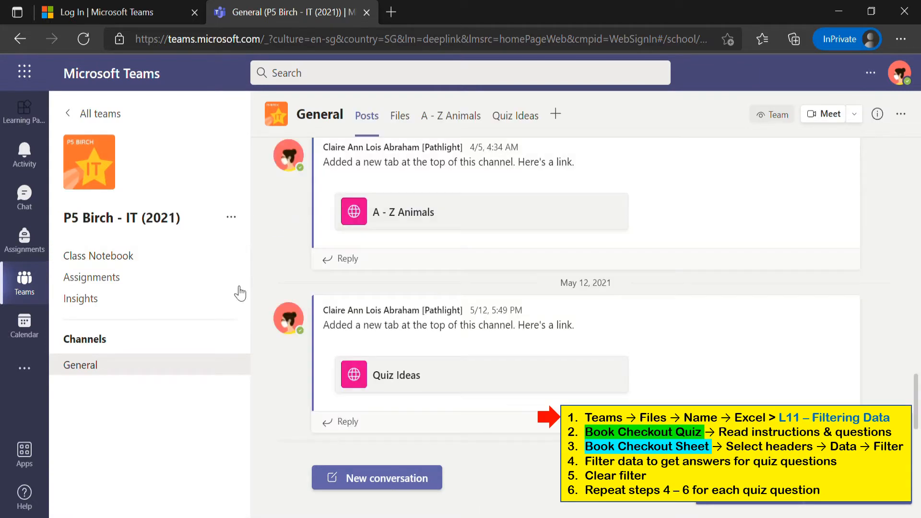
click(401, 117)
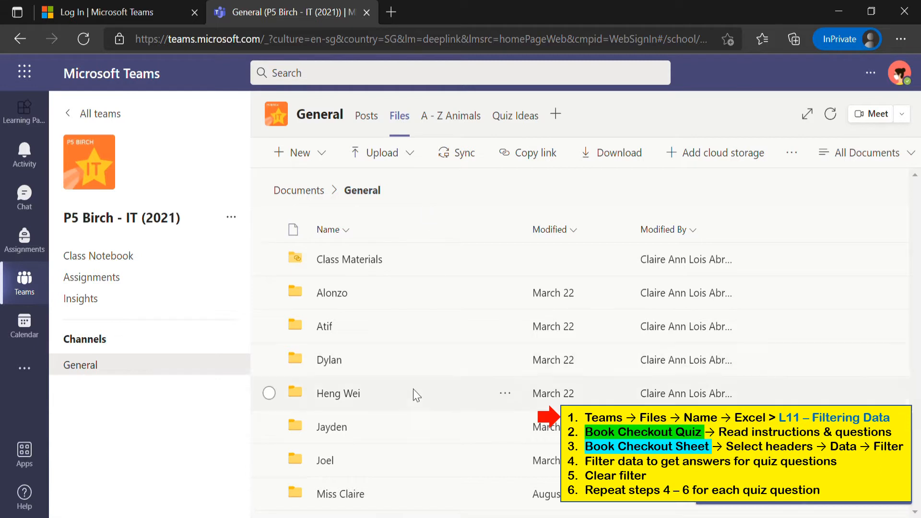
click(341, 494)
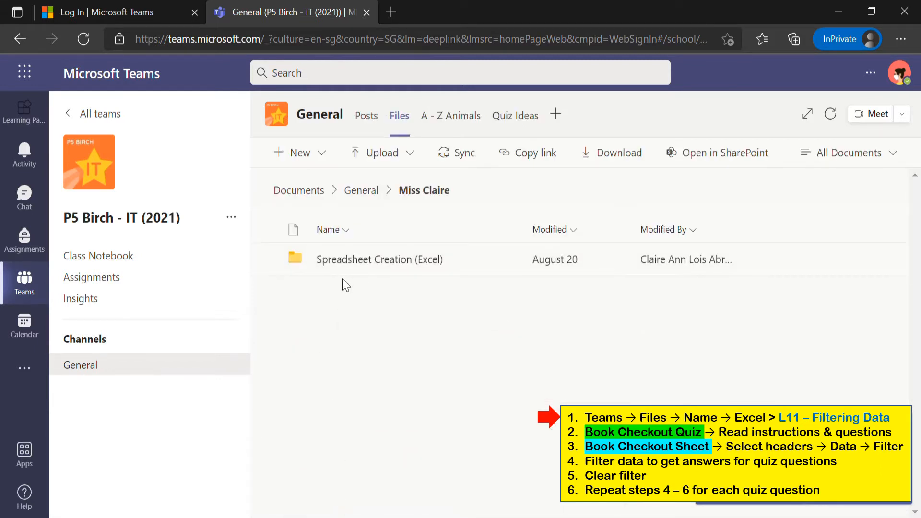
click(354, 260)
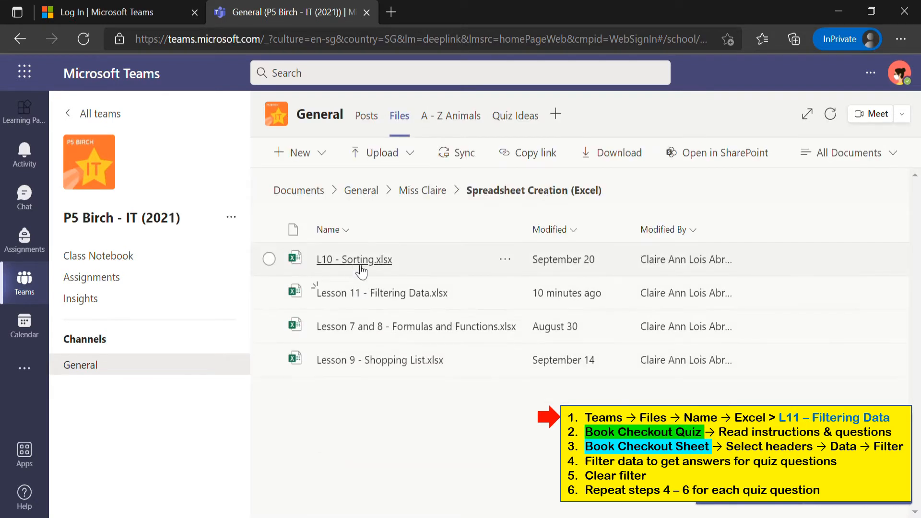
click(400, 297)
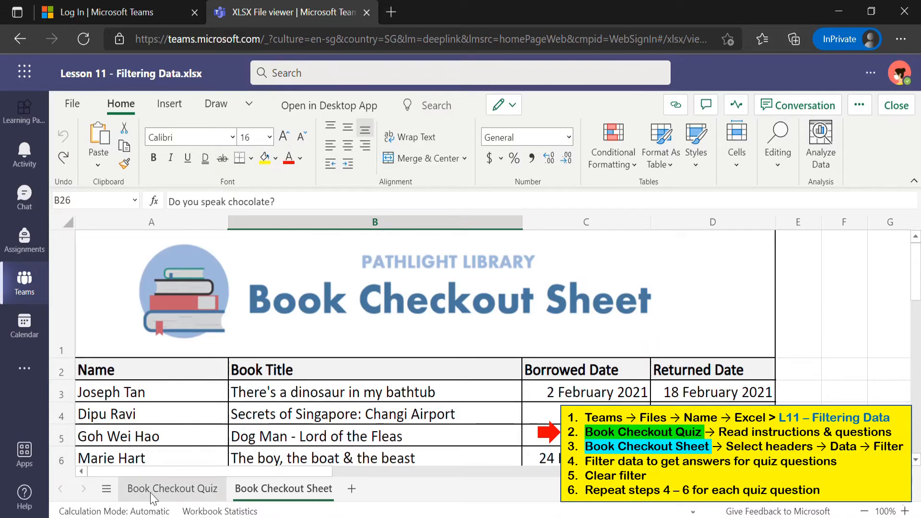
click(159, 496)
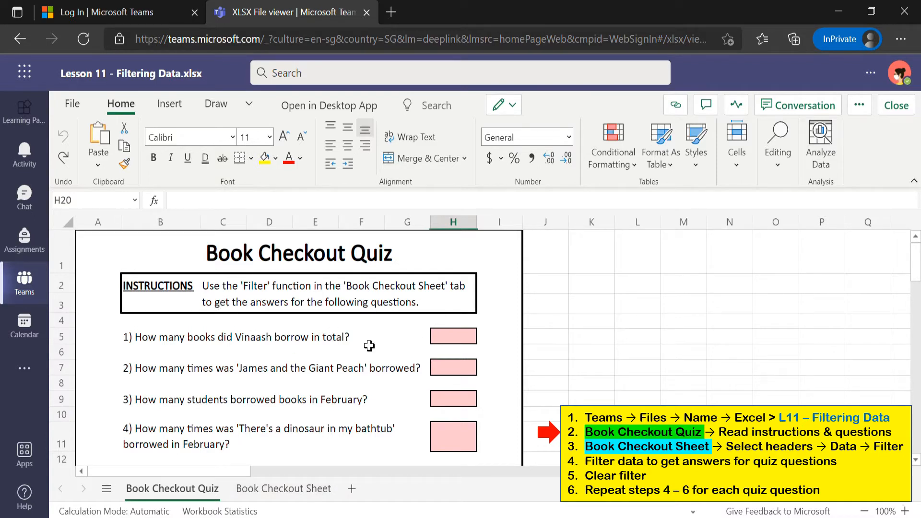
scroll(319, 422, down, 3)
scroll(319, 419, up, 3)
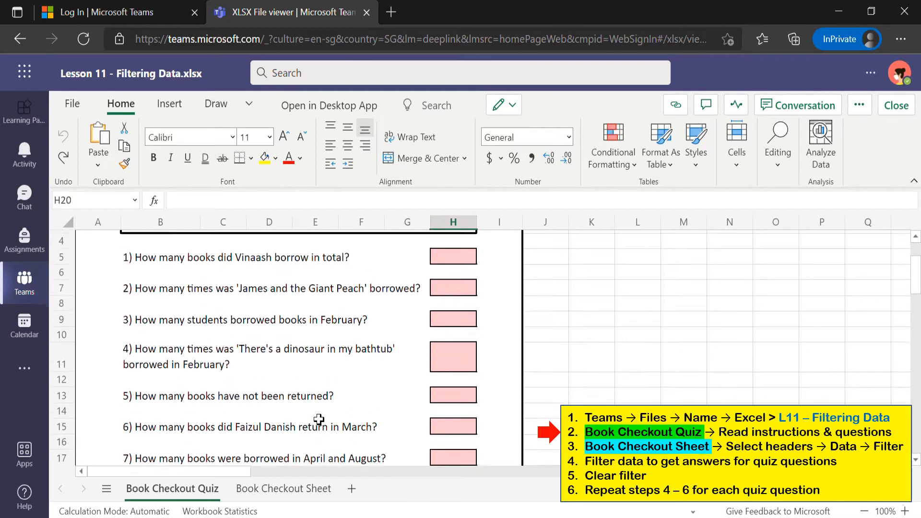
click(284, 484)
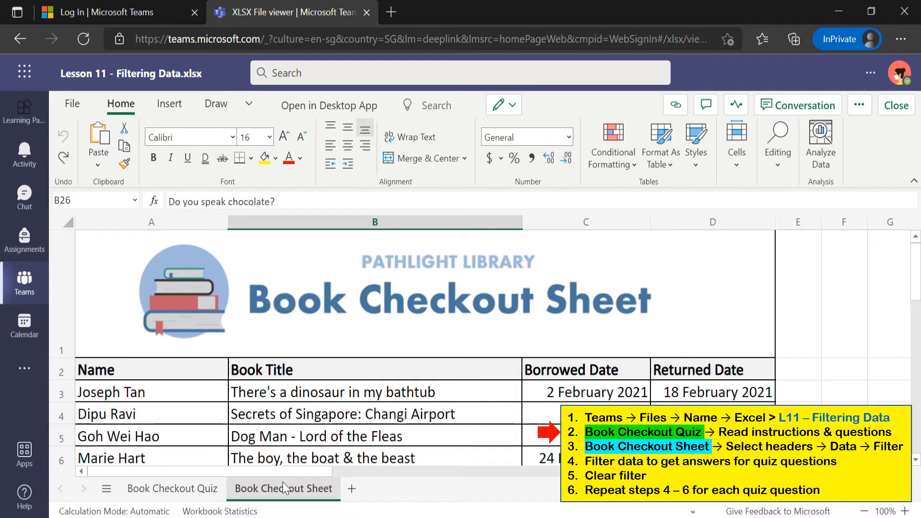
click(171, 489)
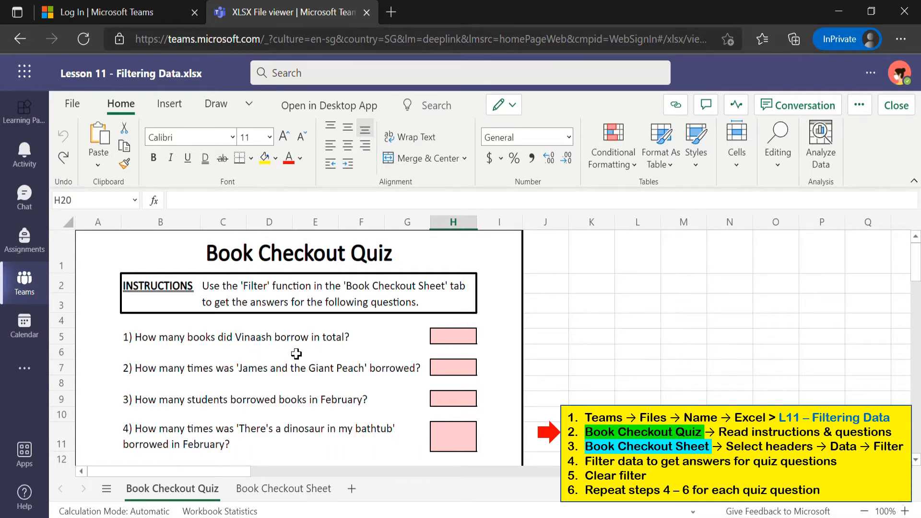
click(273, 494)
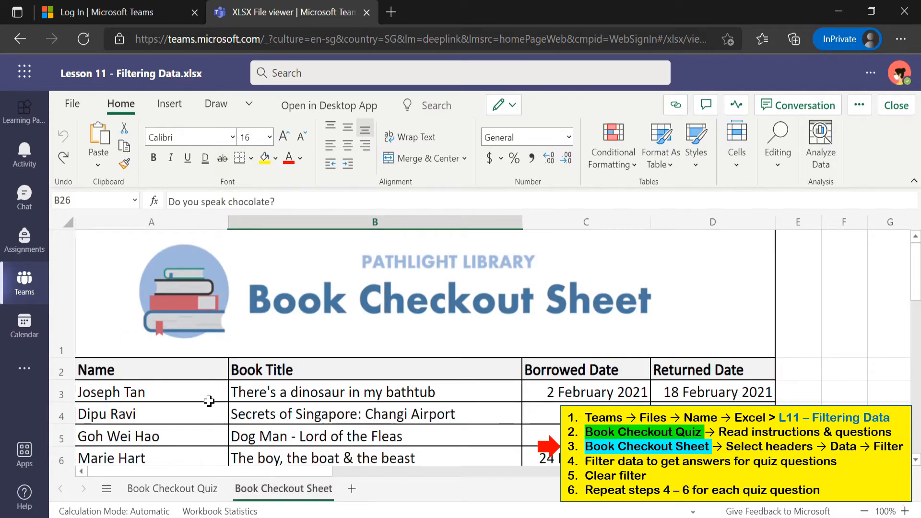
click(157, 374)
Select header row A2:D2 and turn on Filter from the Data commands
drag(158, 373, 692, 372)
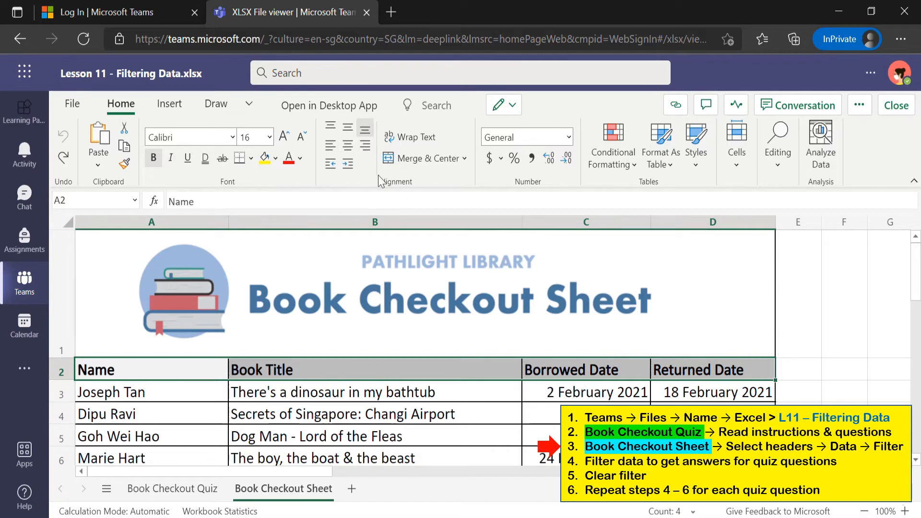
click(248, 105)
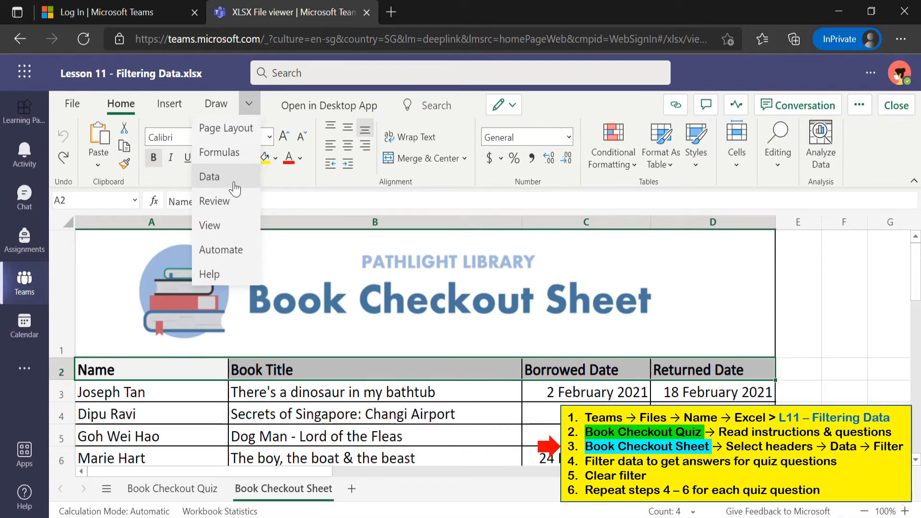
click(230, 183)
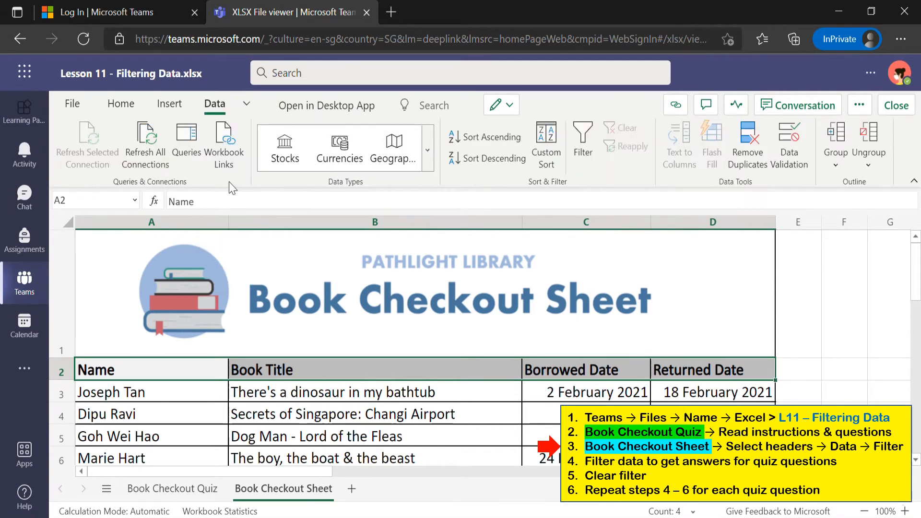
click(586, 152)
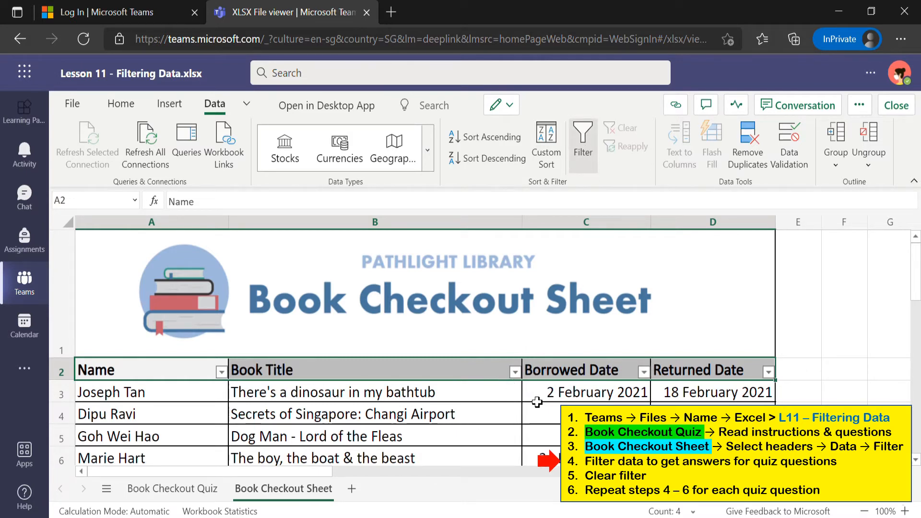
Filter the Name column to one student's four loans, then return to the Book Checkout Quiz sheet
click(221, 372)
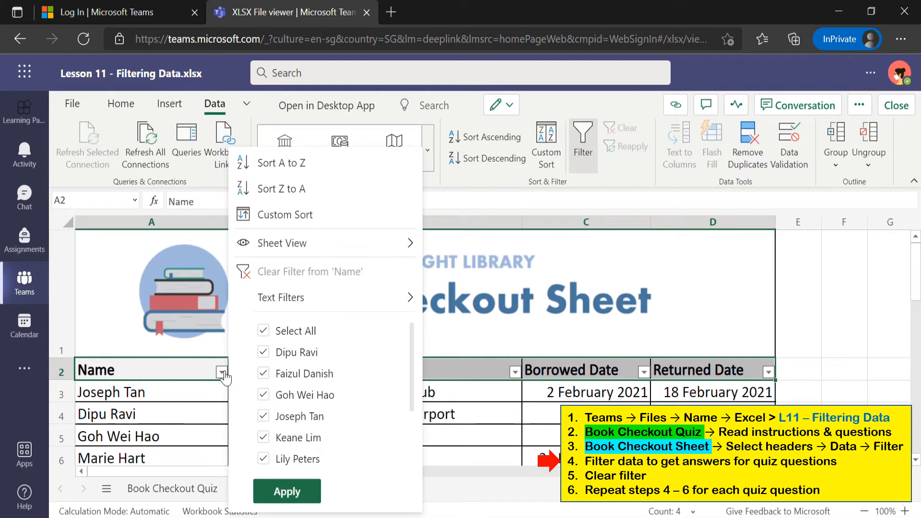
click(262, 332)
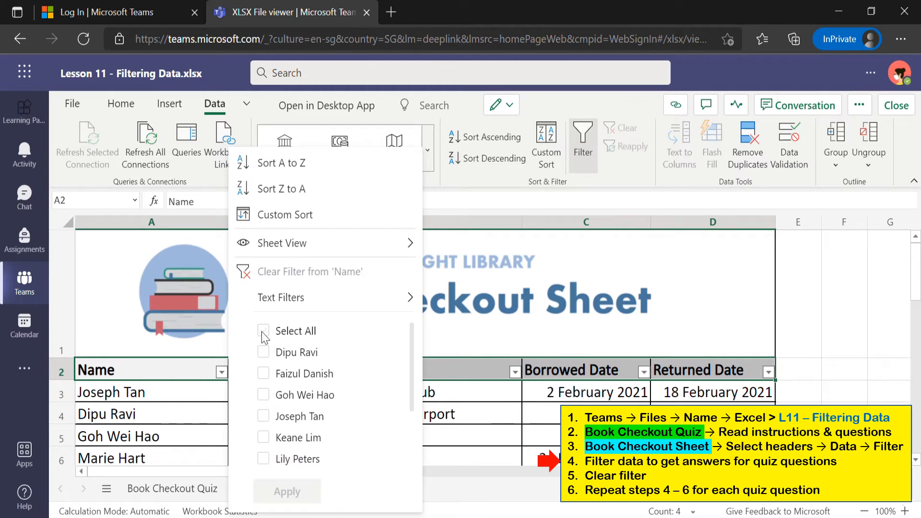
scroll(379, 434, down, 3)
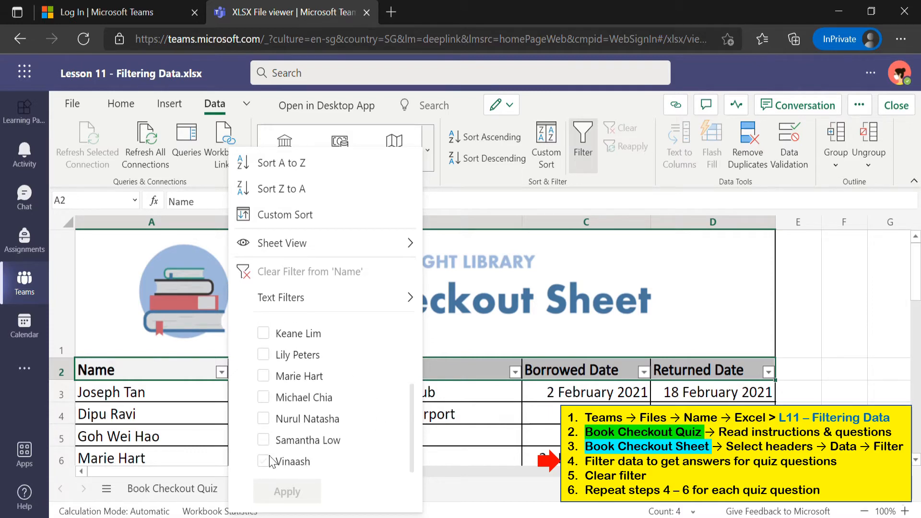
click(263, 461)
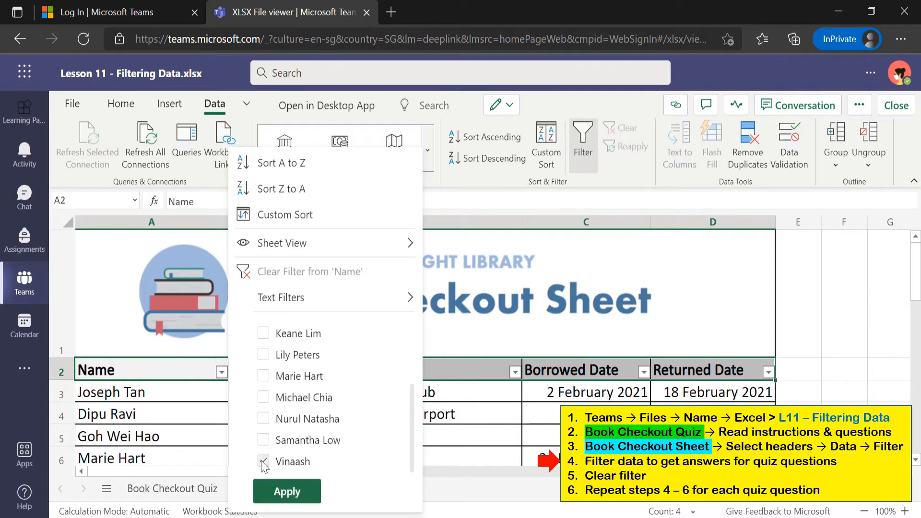
click(287, 492)
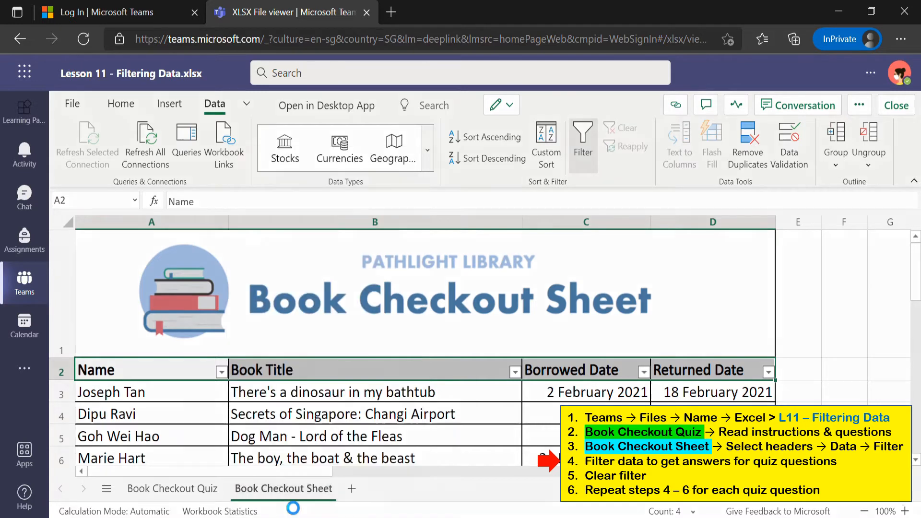
scroll(427, 435, down, 1)
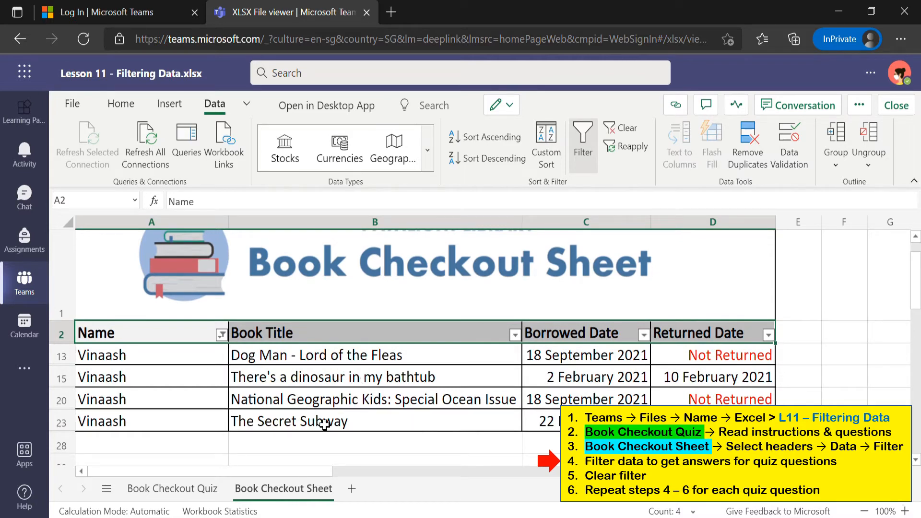
click(181, 485)
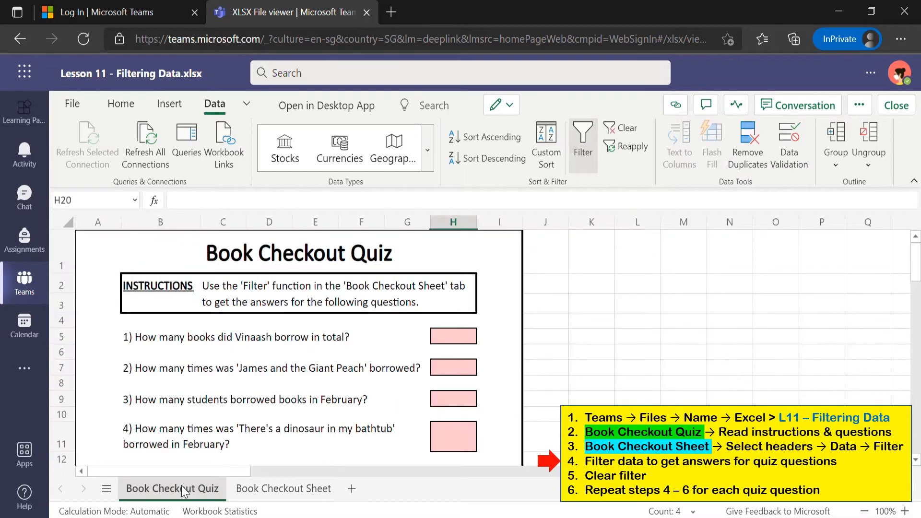
Enter 4 in cell H5 as question 1's answer
click(440, 340)
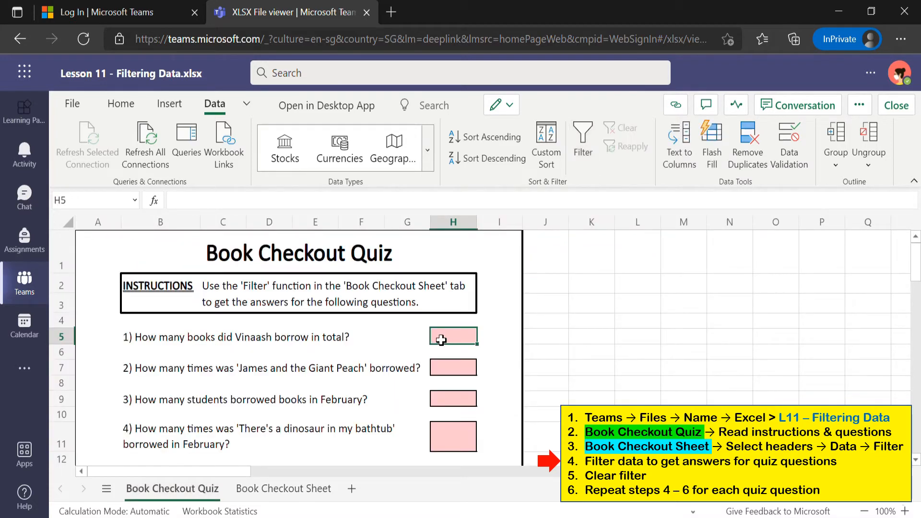
text(4)
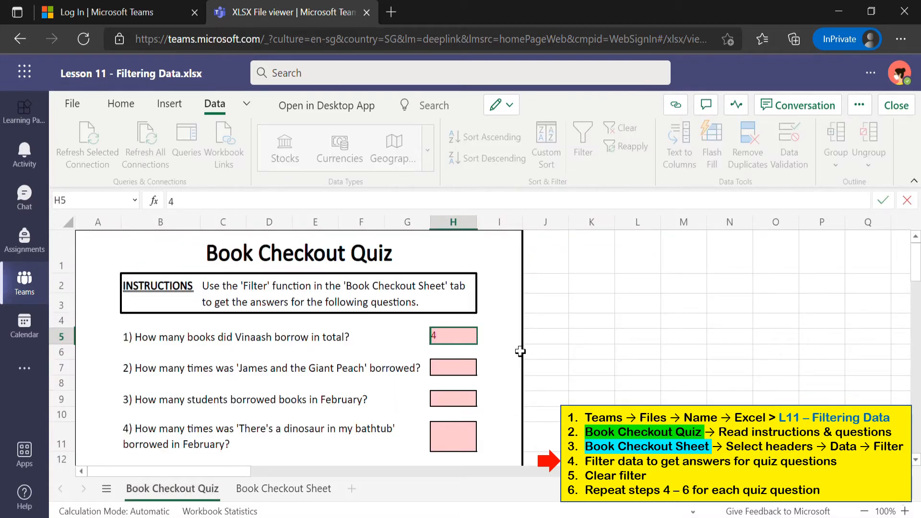
key(Return)
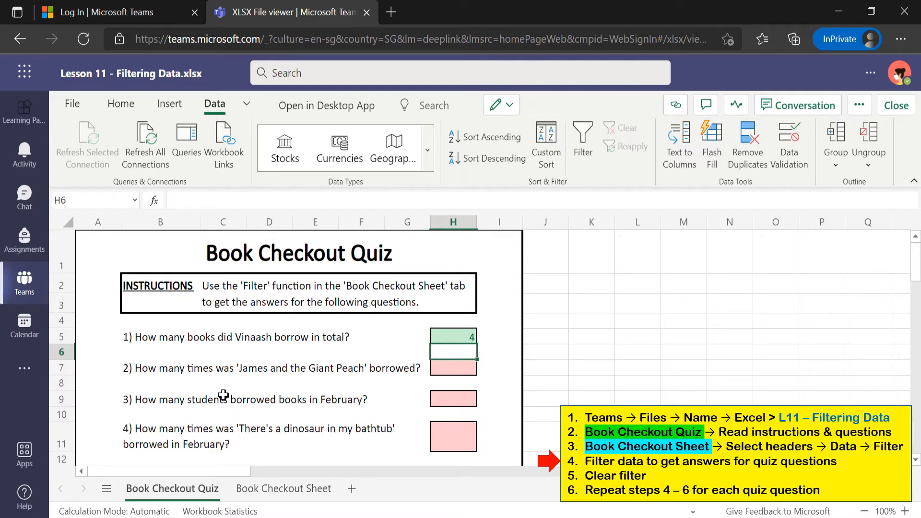
On the Book Checkout Sheet, clear the Name column filter to list all loans
click(289, 489)
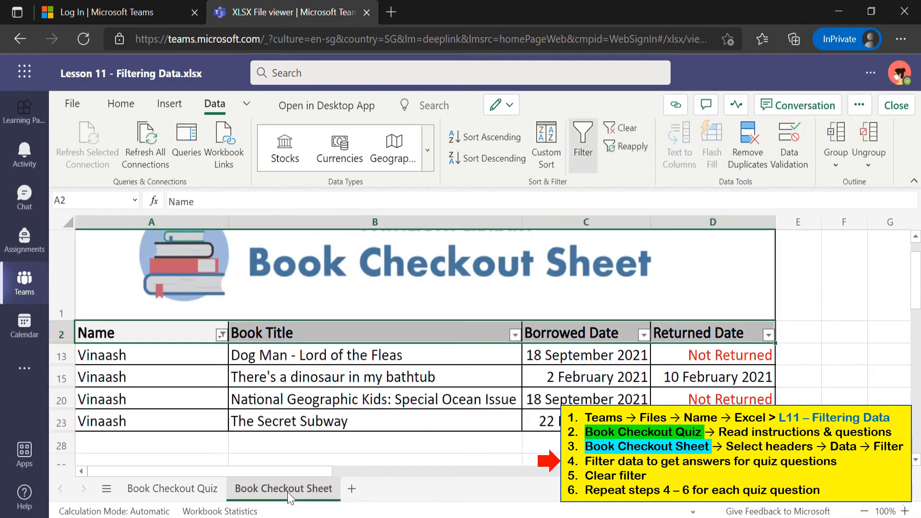
click(222, 334)
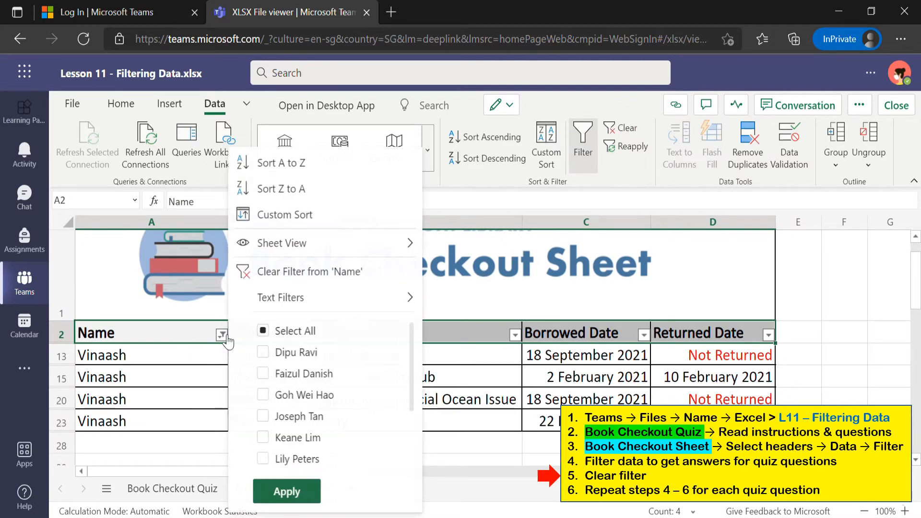
click(285, 283)
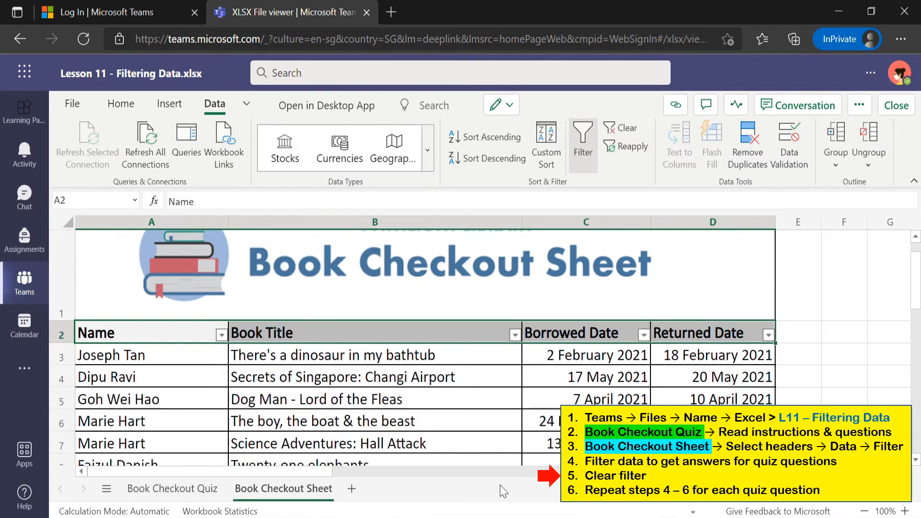
Filter the Borrowed Date column to show only February 2021 borrowings
click(650, 342)
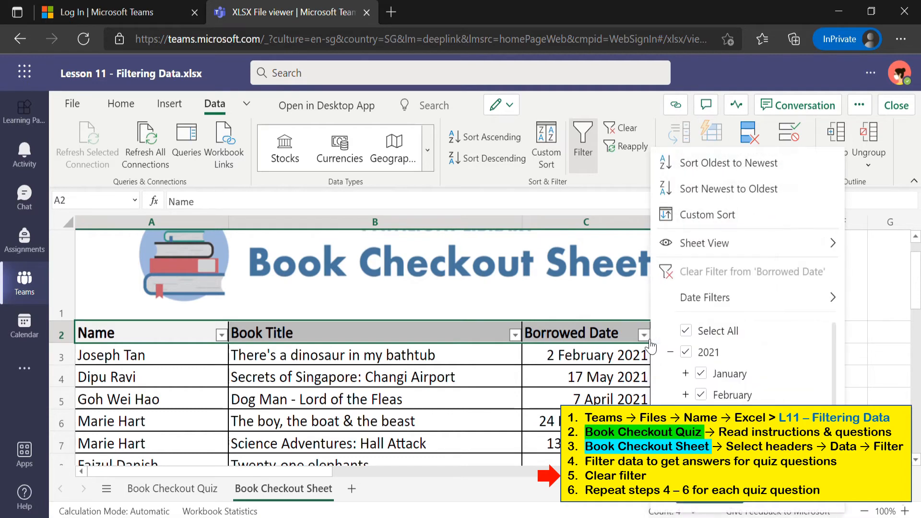
click(685, 331)
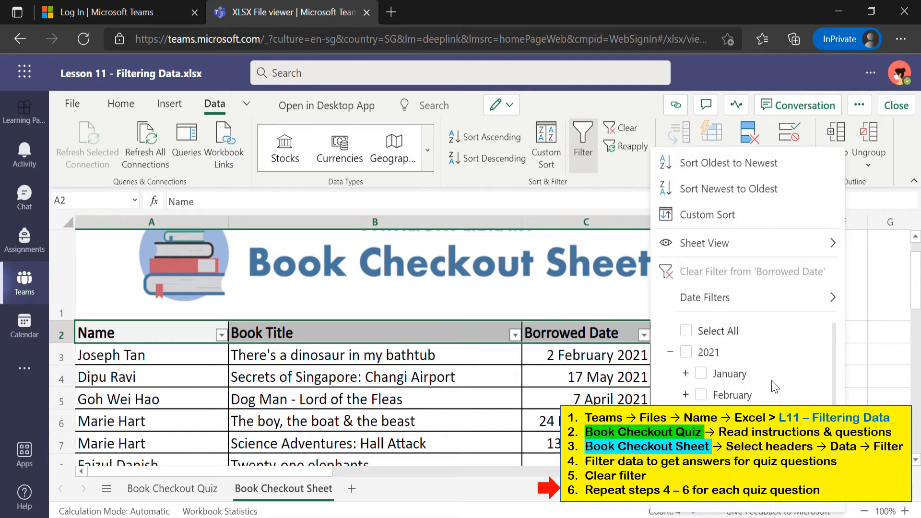
click(700, 394)
click(709, 494)
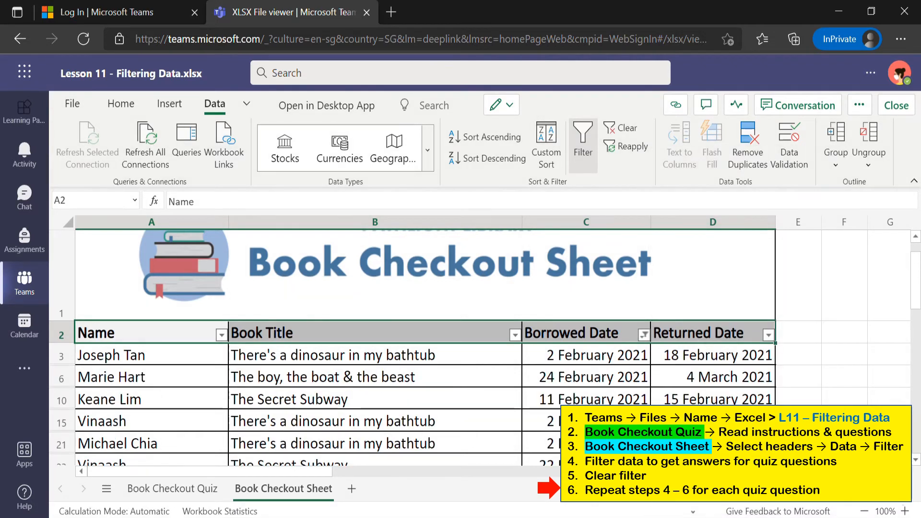
scroll(499, 396, down, 1)
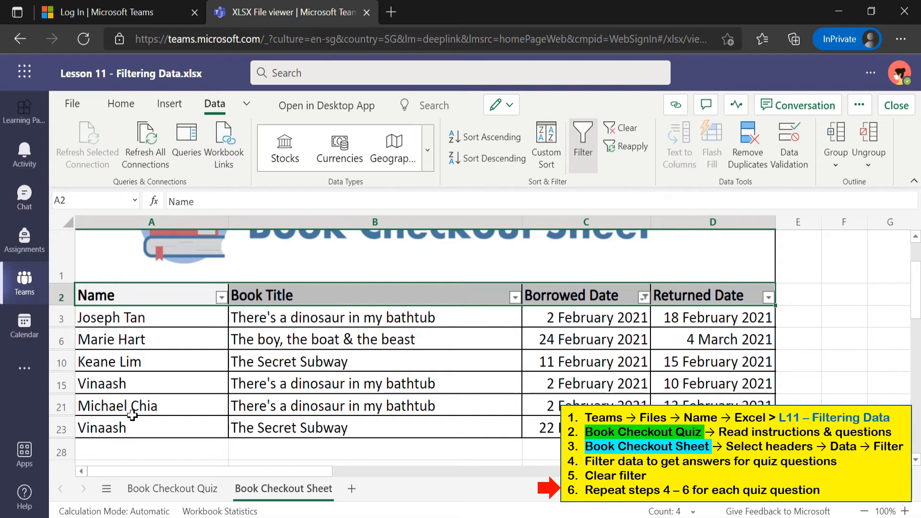
On the Book Checkout Quiz sheet, enter 5 in cell H9 for question 3
click(173, 489)
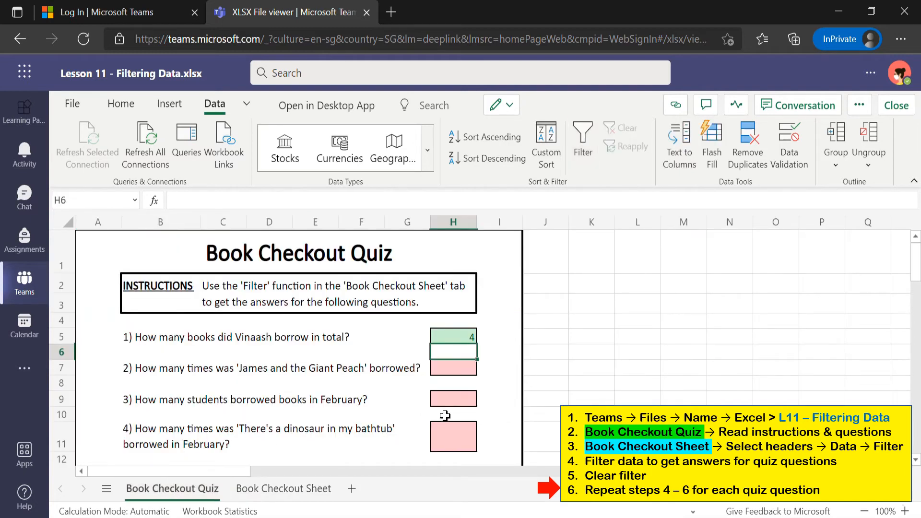
click(458, 402)
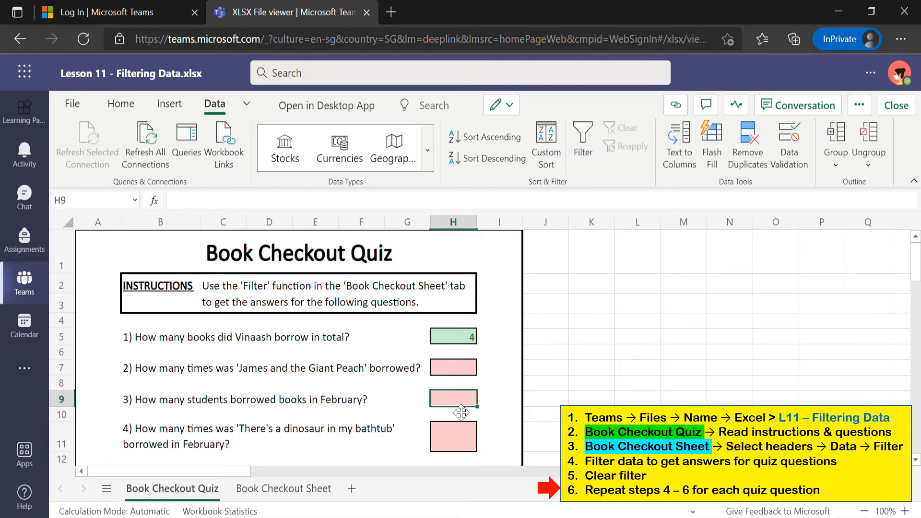
text(5)
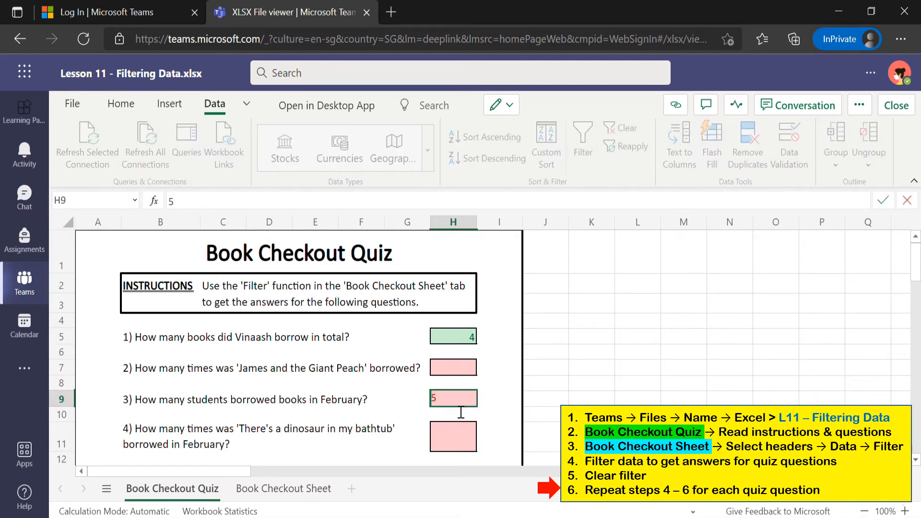
key(Return)
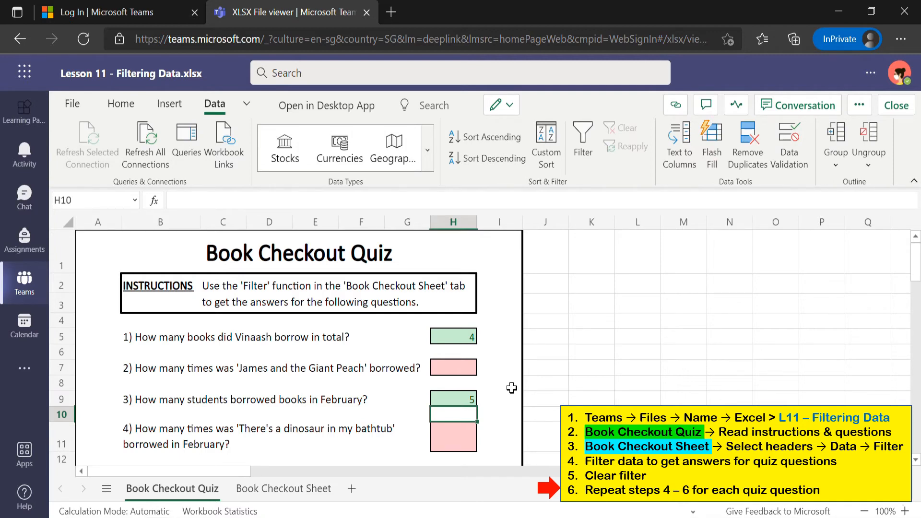
scroll(512, 387, down, 3)
scroll(511, 387, down, 2)
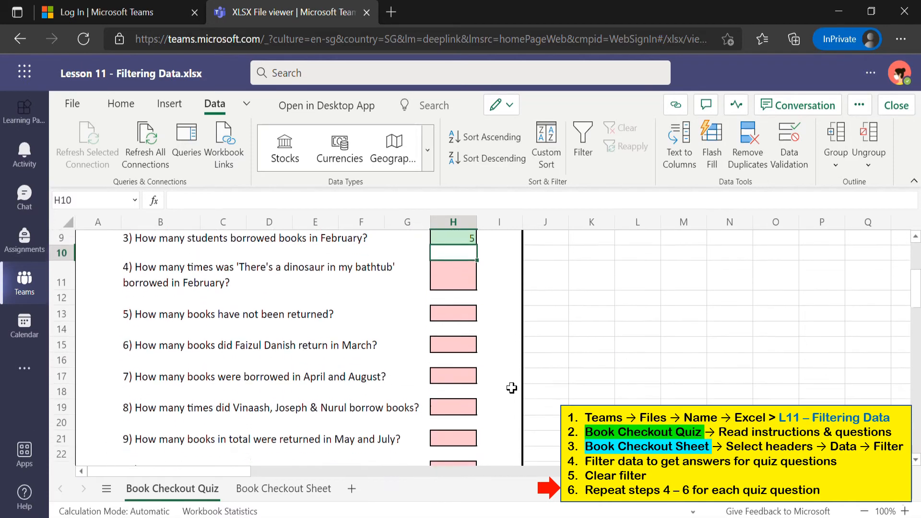
scroll(512, 387, up, 3)
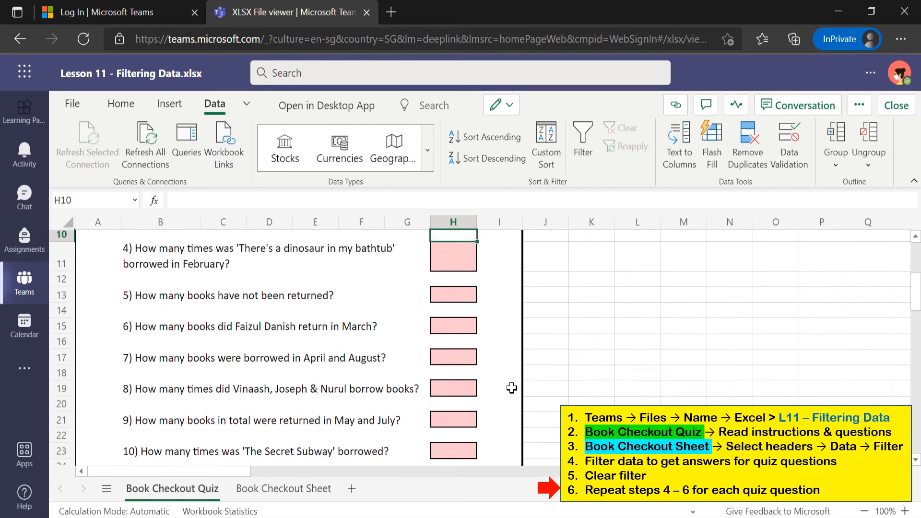
scroll(512, 388, up, 1)
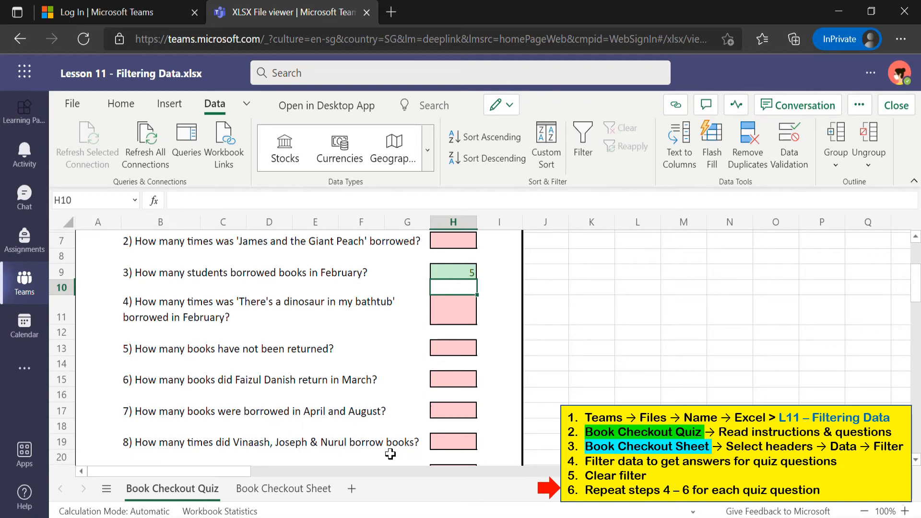
On the Book Checkout Sheet, clear the Borrowed Date filter to show all rows
click(283, 490)
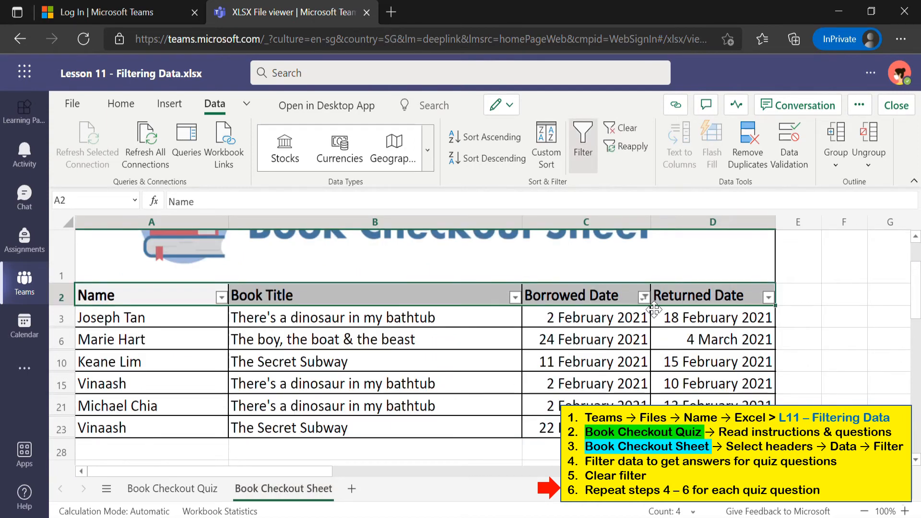
click(643, 297)
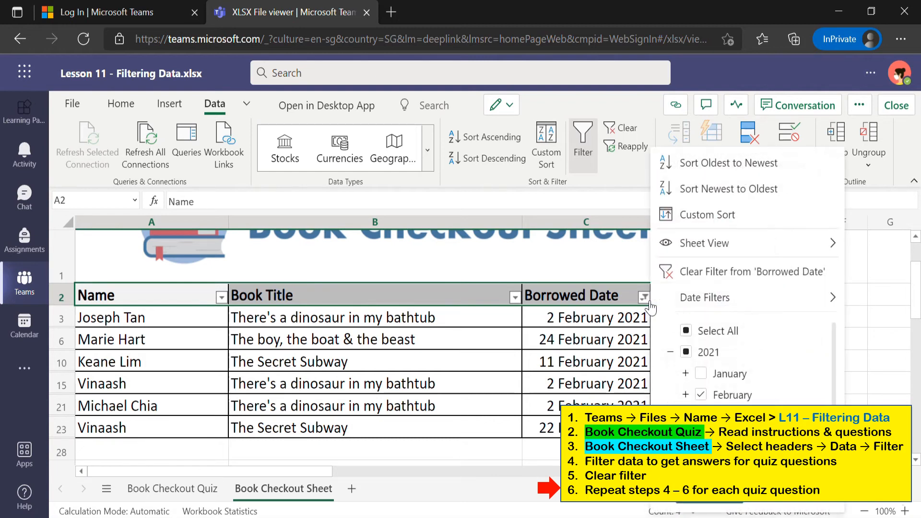
click(696, 271)
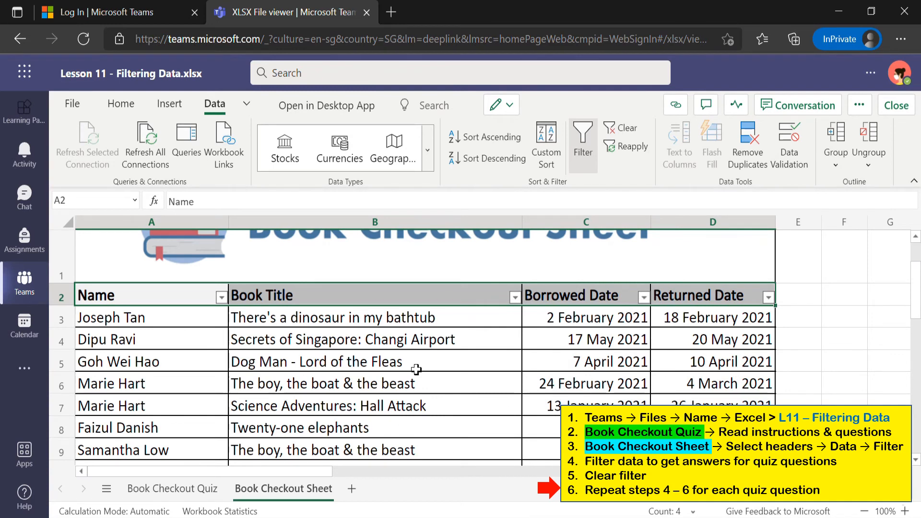
Filter the Name column to only the three chosen students, showing their nine loans
click(221, 298)
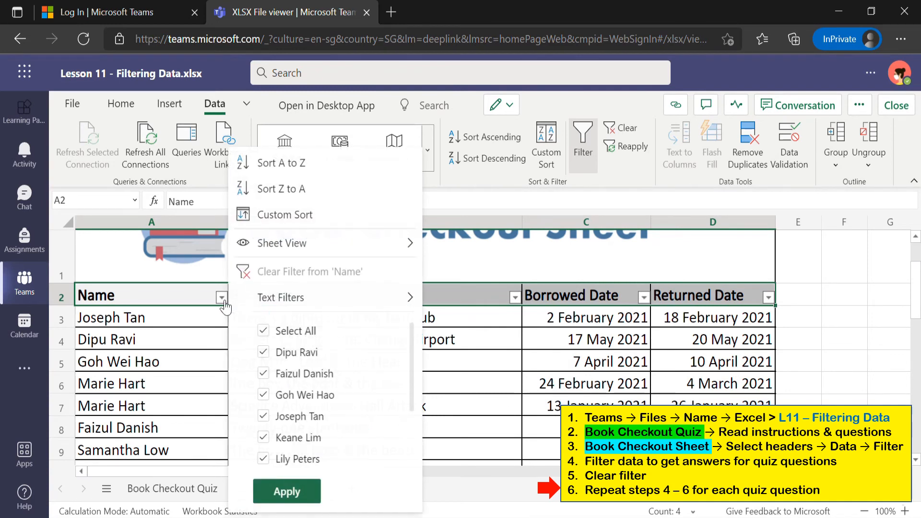
click(264, 331)
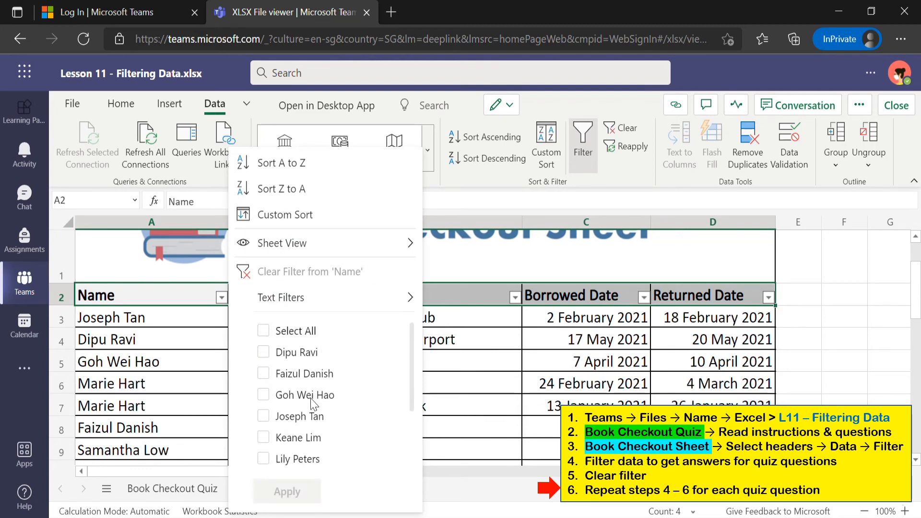
click(263, 415)
scroll(351, 424, down, 2)
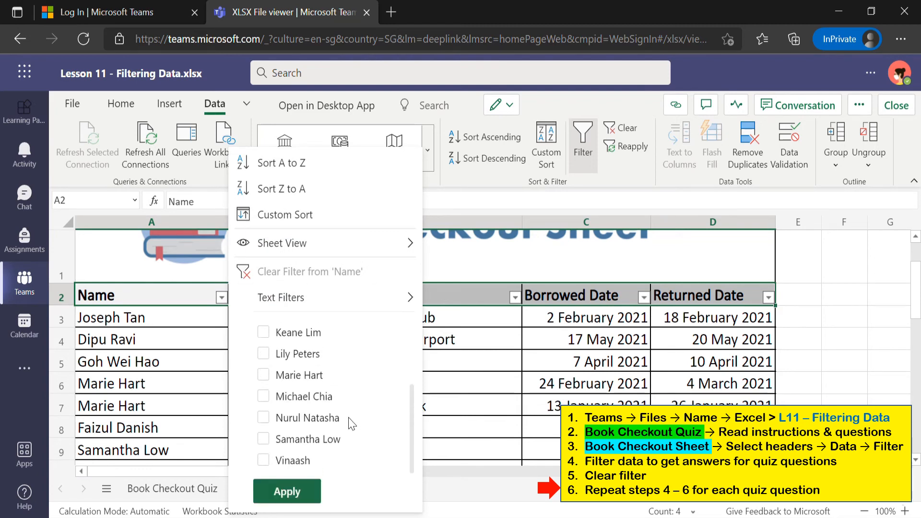
click(264, 418)
click(287, 491)
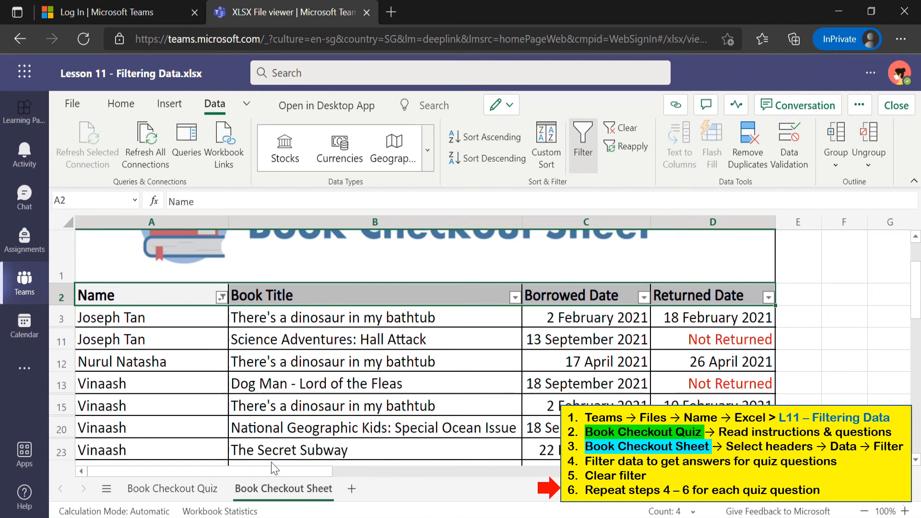
scroll(372, 405, down, 2)
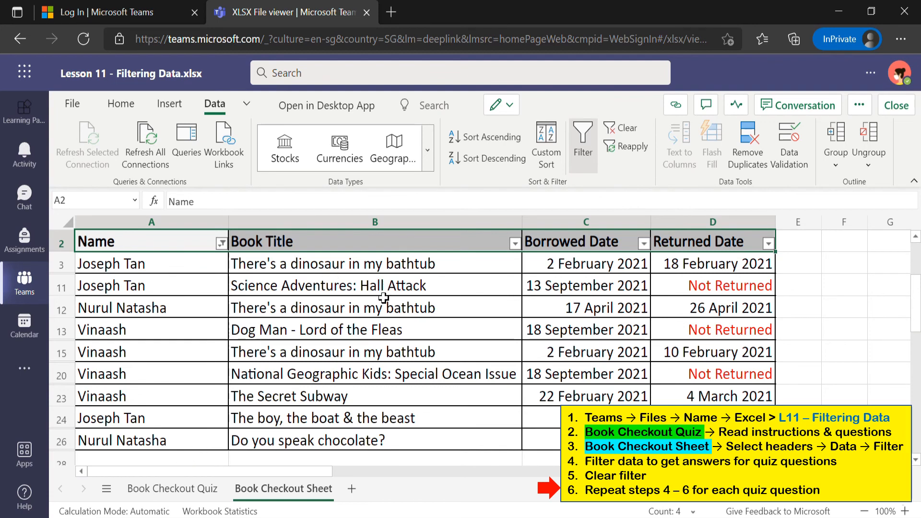
Enter 9 in cell H19 of the Book Checkout Quiz as the question 8 answer
click(172, 487)
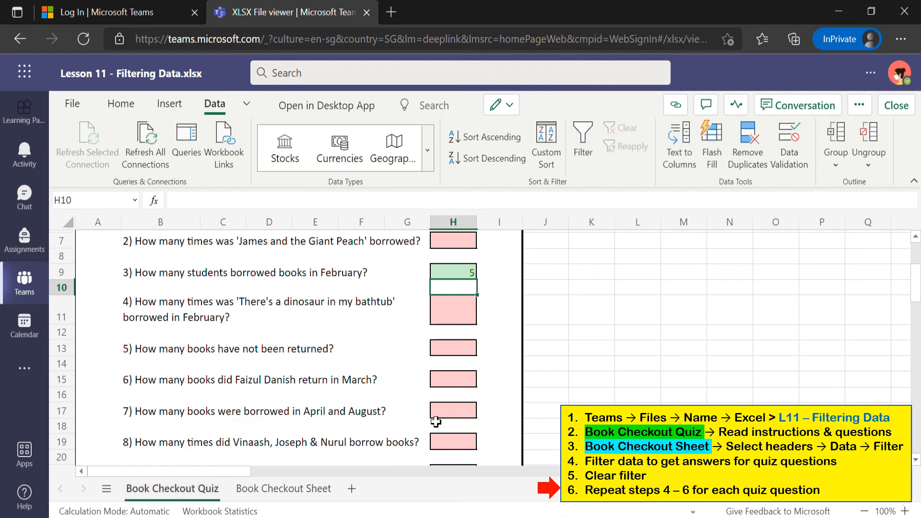
click(447, 449)
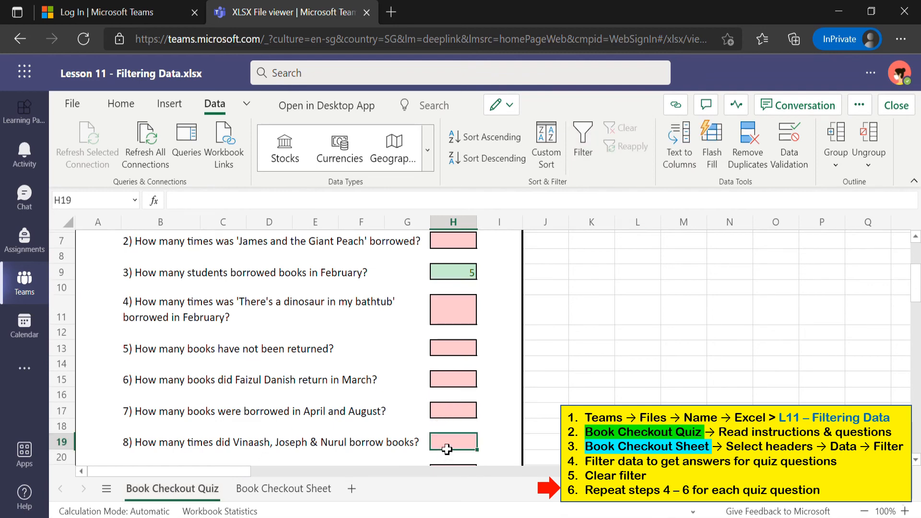
text(9)
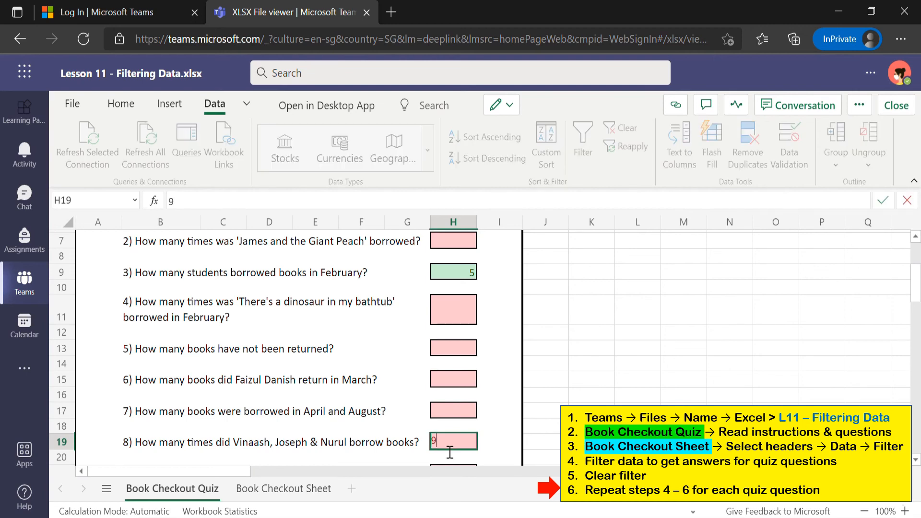
key(Return)
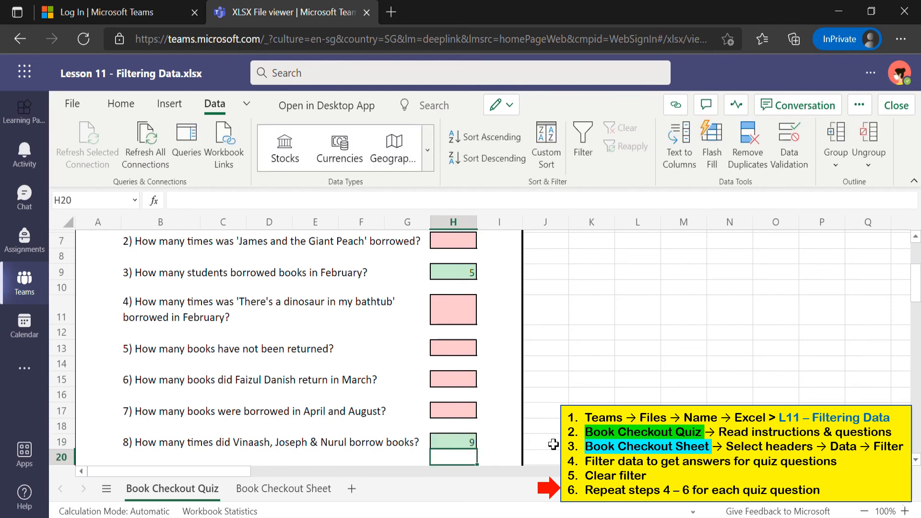
scroll(554, 442, down, 1)
scroll(553, 442, down, 1)
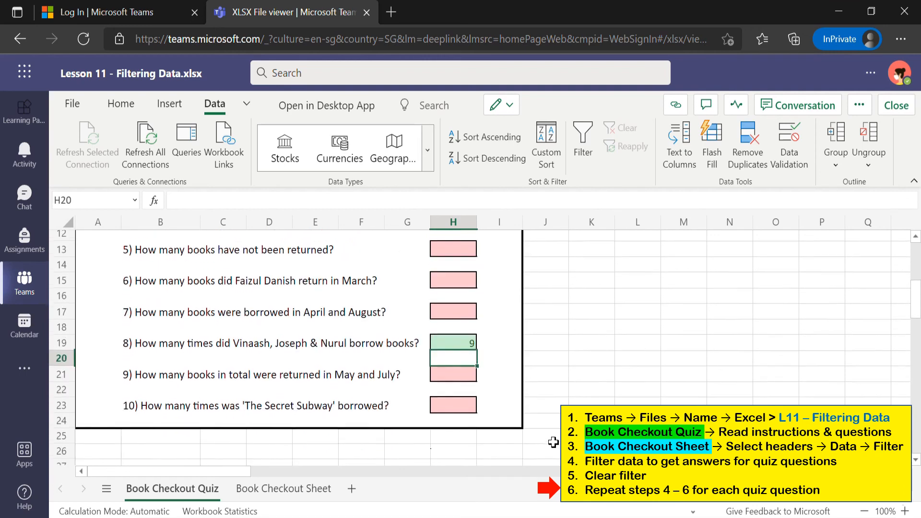
scroll(553, 442, up, 4)
scroll(553, 442, up, 1)
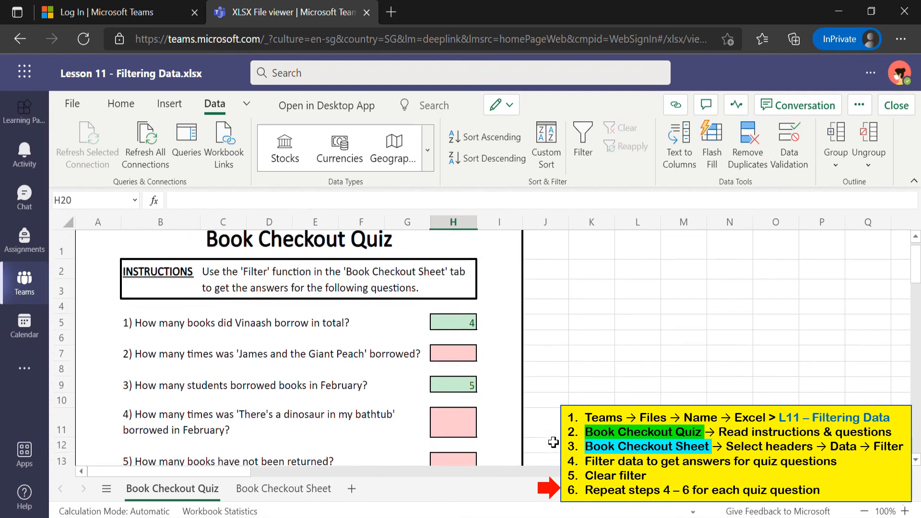
scroll(554, 442, down, 3)
scroll(554, 442, up, 3)
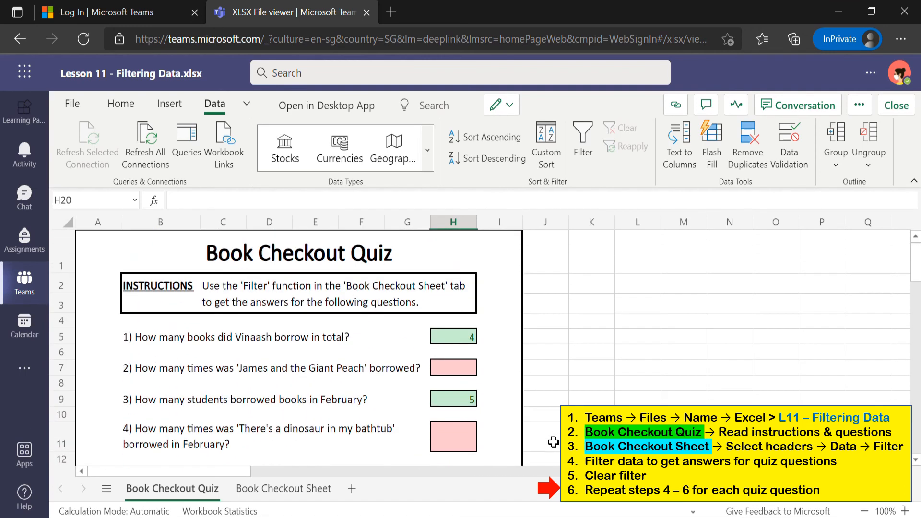
Clear the Name column filter on the Book Checkout Sheet so all names show again
click(252, 490)
scroll(640, 245, up, 3)
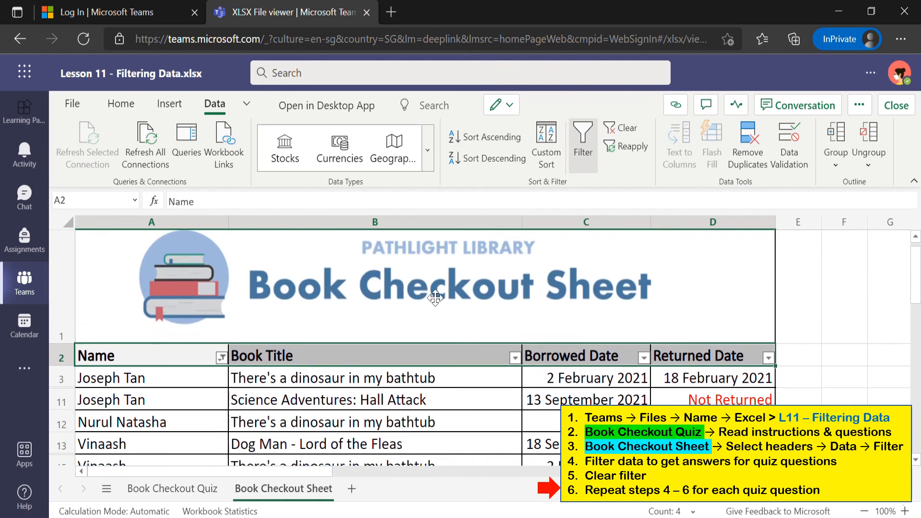
click(221, 359)
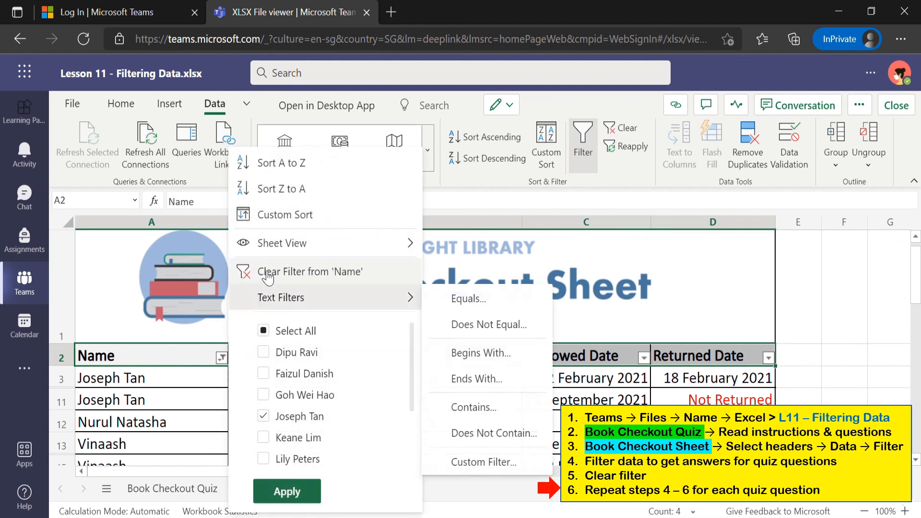
key(Escape)
scroll(384, 401, down, 2)
scroll(384, 401, up, 1)
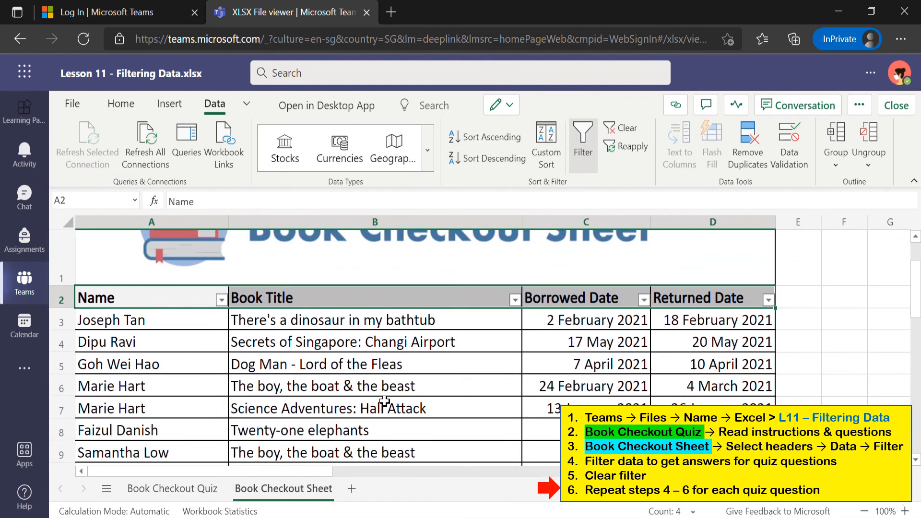
click(221, 301)
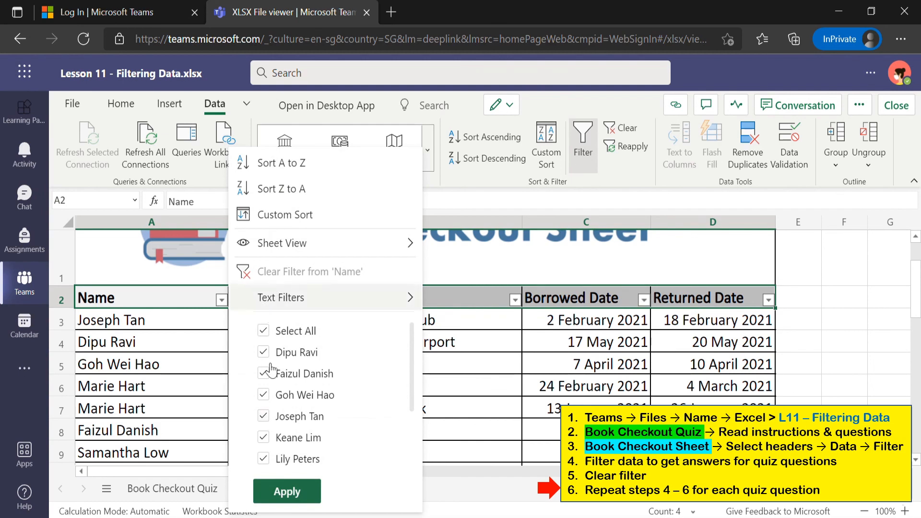
click(515, 300)
Confirm the Book Title and Returned Date columns have no filters applied
click(514, 299)
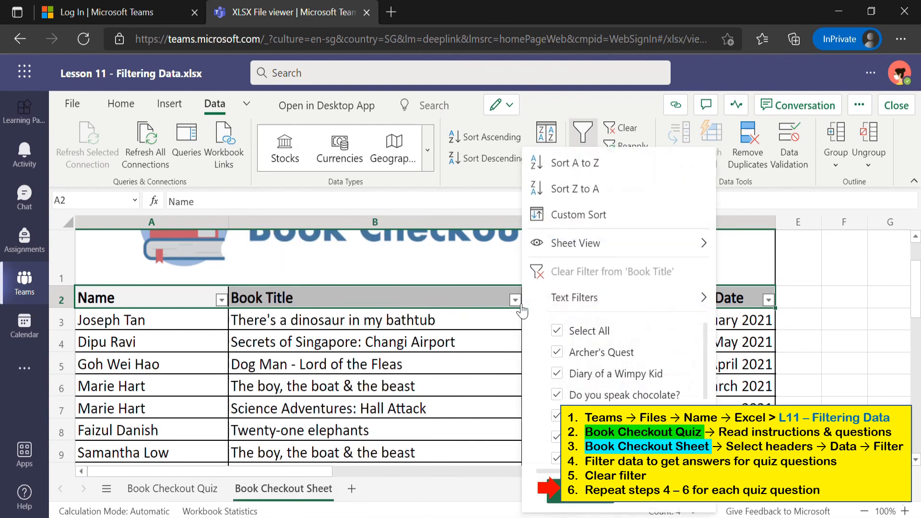
click(769, 300)
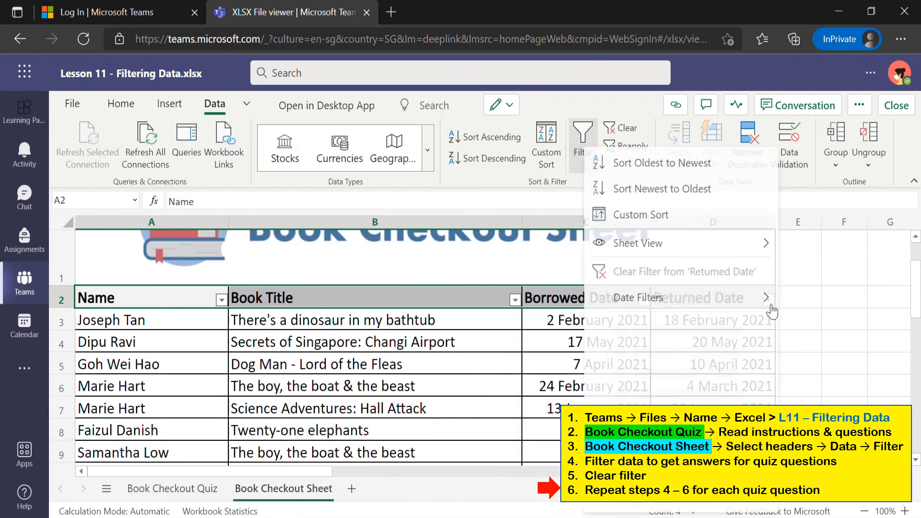
click(845, 335)
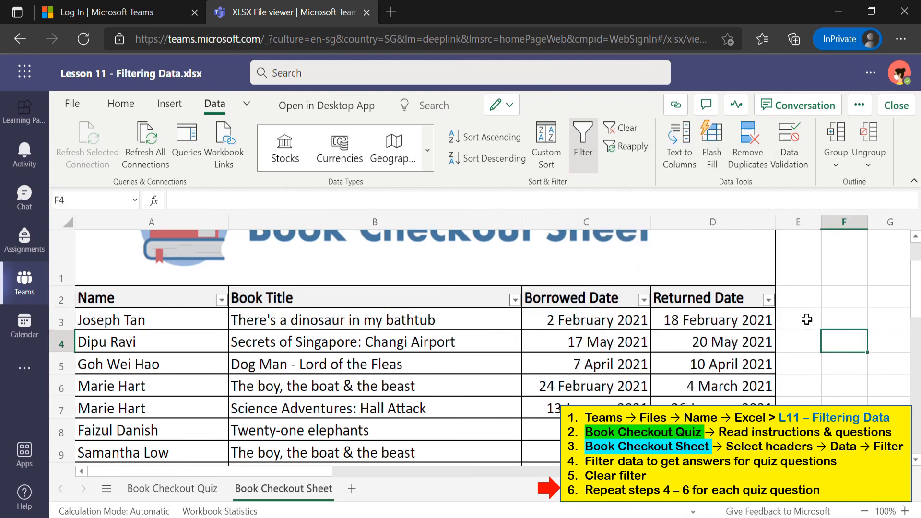
scroll(608, 365, up, 3)
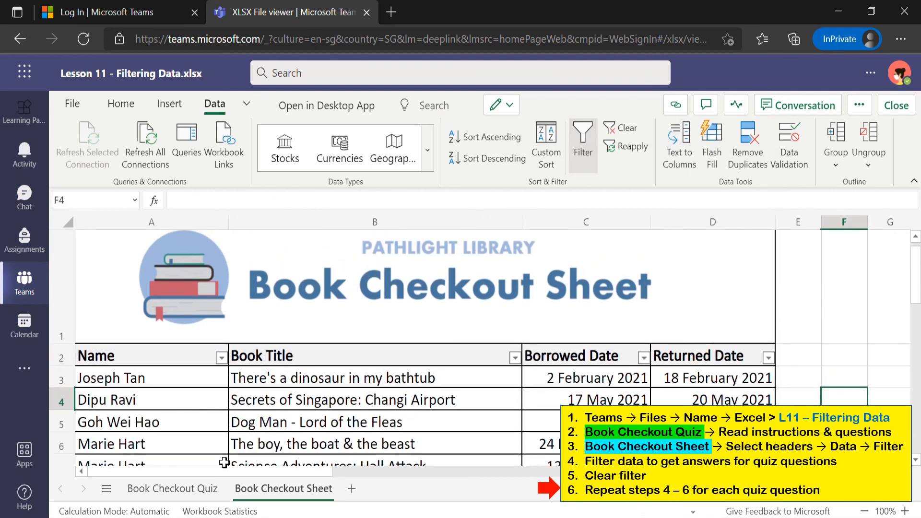
Return to the Book Checkout Quiz sheet and review the answered questions
click(187, 488)
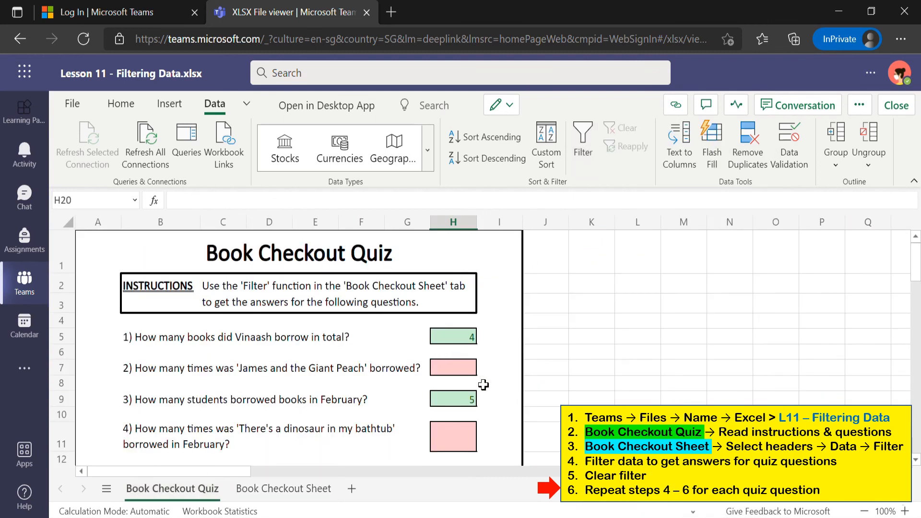
scroll(537, 431, down, 2)
scroll(542, 422, down, 3)
scroll(542, 422, up, 5)
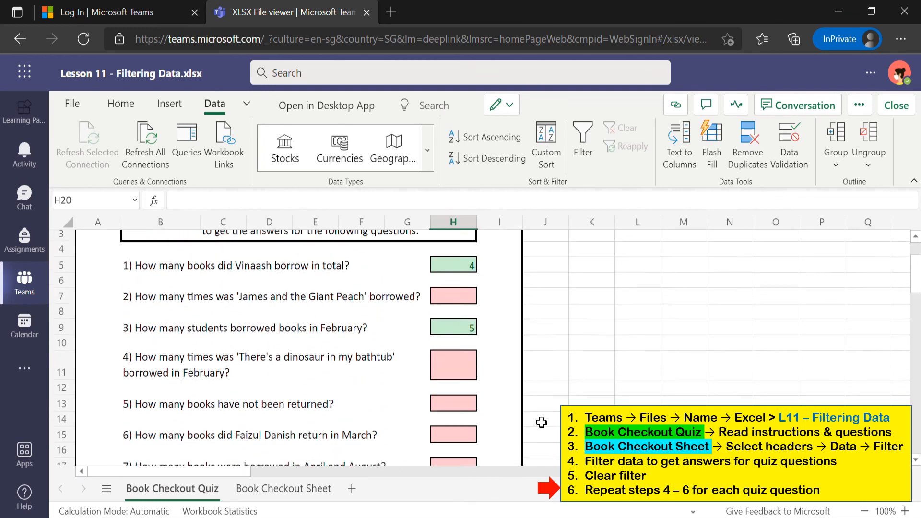